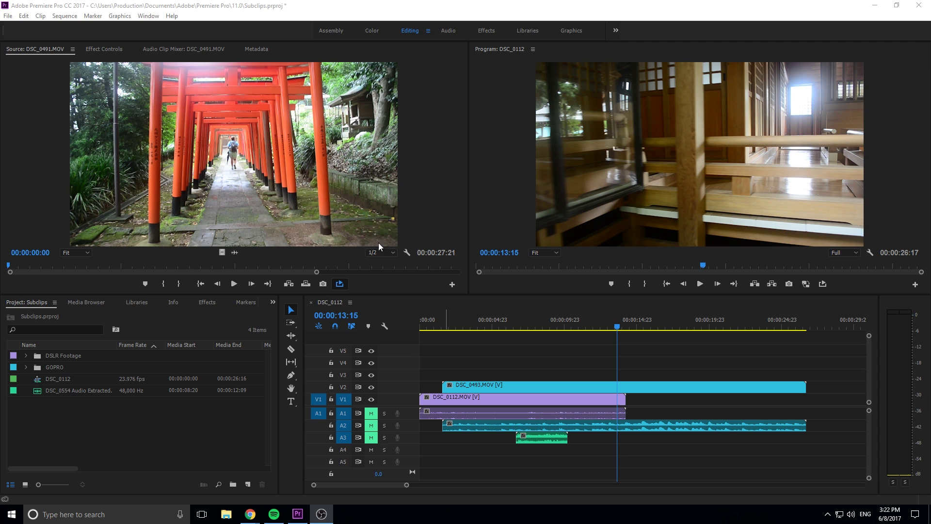
Expand the DSLR Footage bin to list its seven clips, then scrub through DSC_0491.MOV's archway footage
{"action": "left_click", "coordinate": [26, 367]}
{"action": "left_click", "coordinate": [25, 354]}
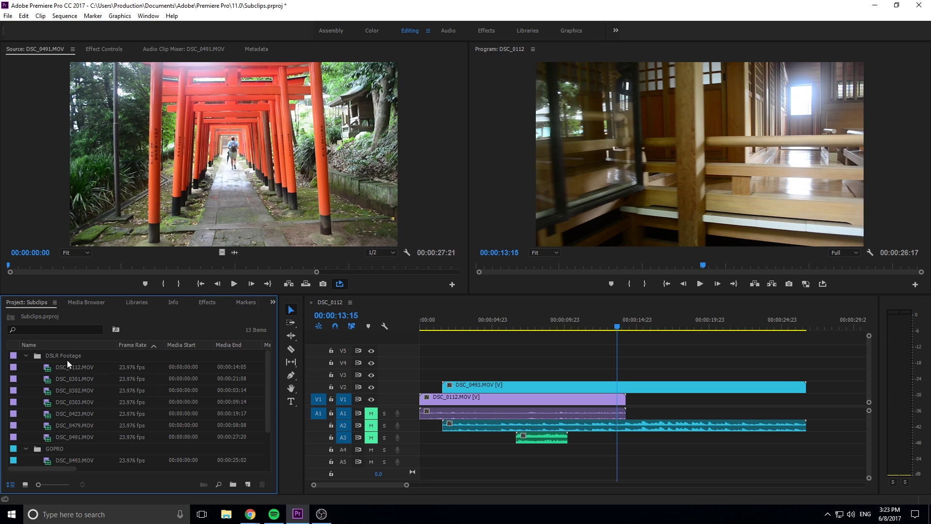
{"action": "left_click", "coordinate": [26, 356]}
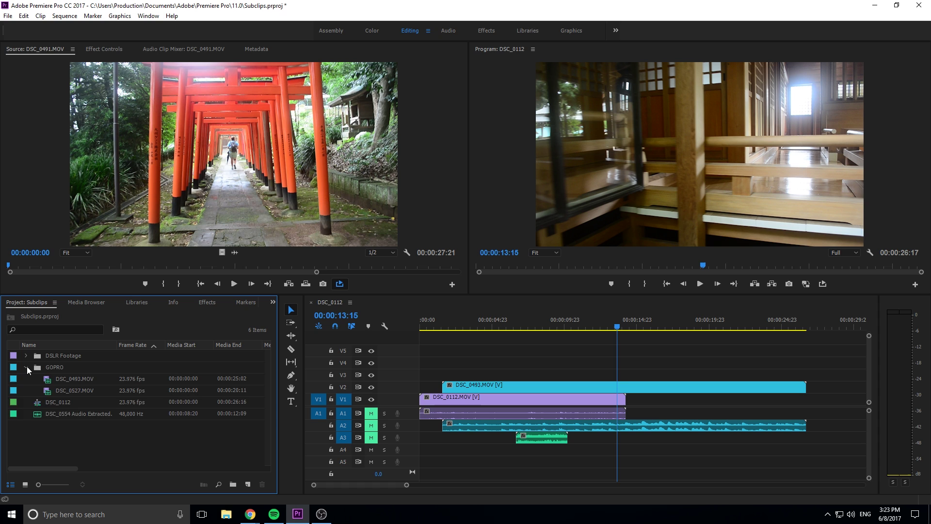
{"action": "left_click", "coordinate": [27, 367]}
{"action": "left_click", "coordinate": [27, 356]}
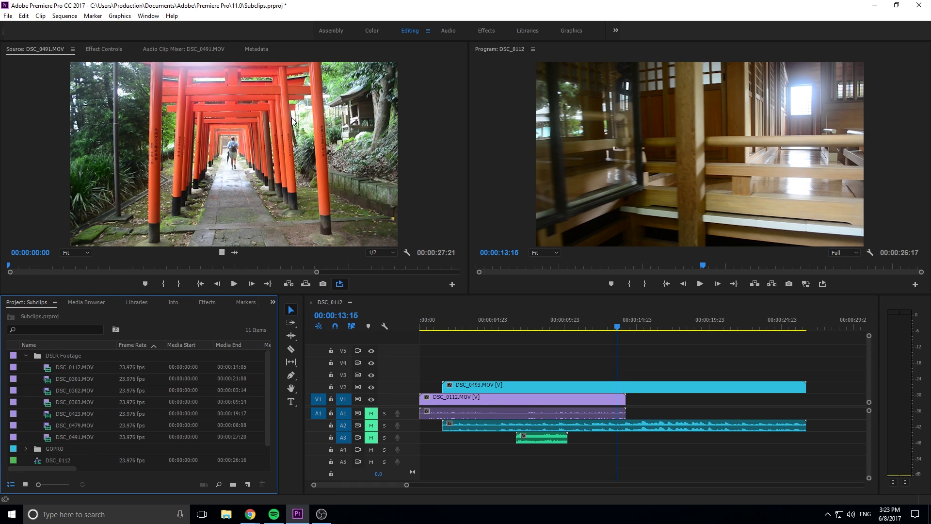
{"action": "scroll", "coordinate": [59, 382], "scroll_direction": "down", "scroll_amount": 2}
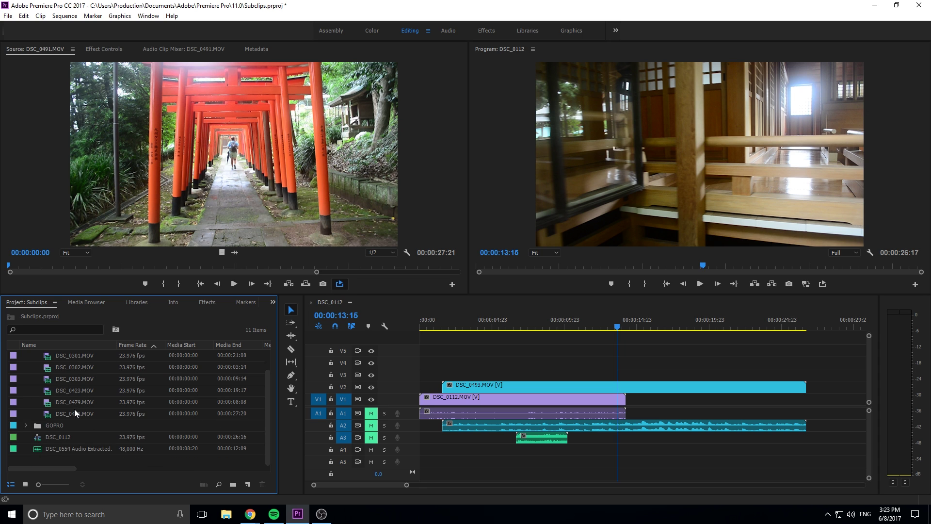
{"action": "scroll", "coordinate": [74, 370], "scroll_direction": "up", "scroll_amount": 2}
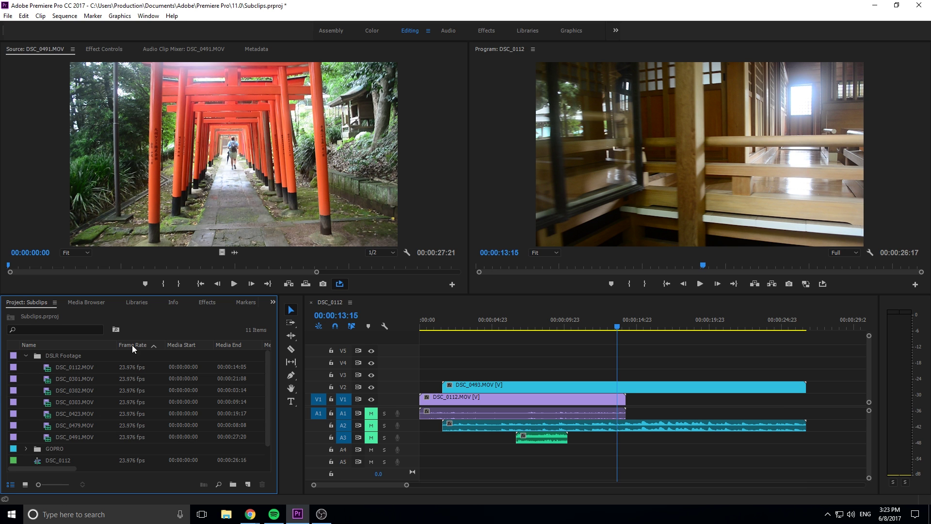
{"action": "left_click", "coordinate": [14, 265]}
{"action": "left_click_drag", "start_coordinate": [14, 265], "coordinate": [109, 255]}
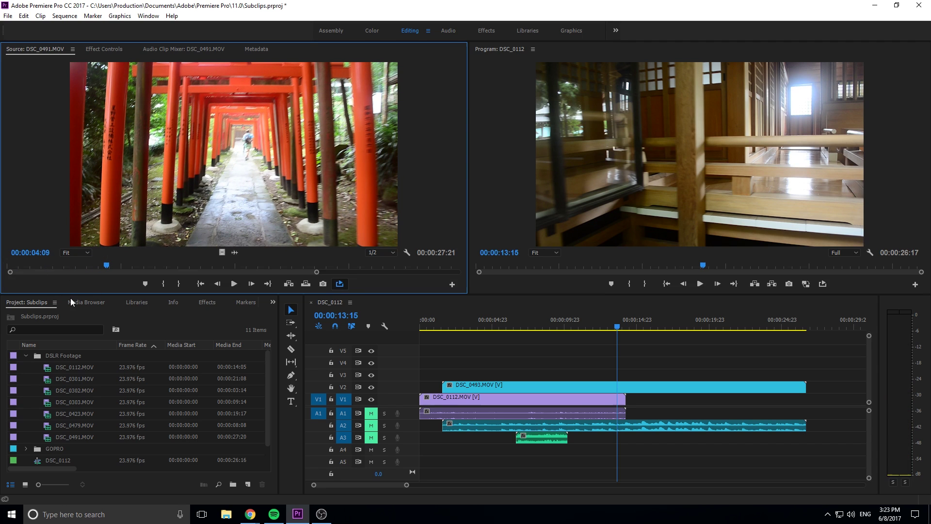
Preview DSC_0302.MOV and then DSC_0303.MOV in the Source monitor, leaving clip names unchanged
{"action": "scroll", "coordinate": [97, 402], "scroll_direction": "down", "scroll_amount": 1}
{"action": "left_click", "coordinate": [57, 426]}
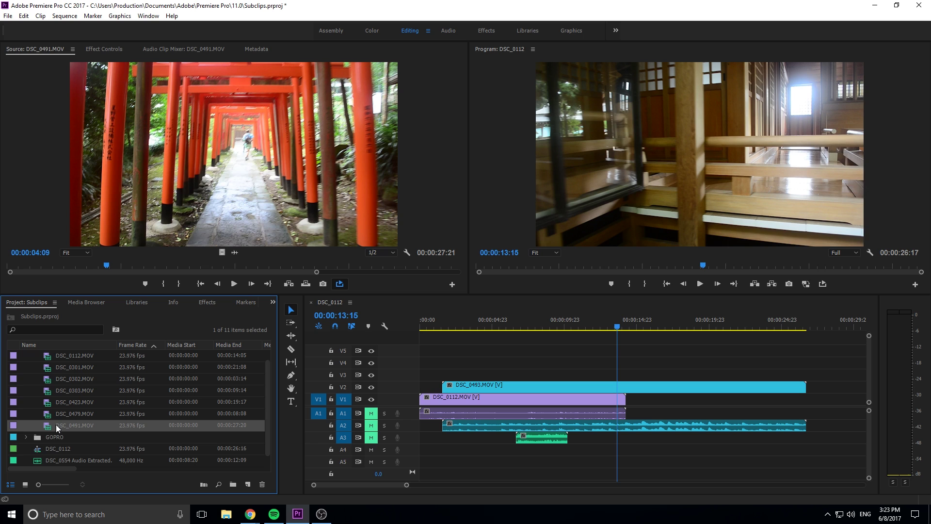
{"action": "mouse_move", "coordinate": [51, 425]}
{"action": "left_mouse_down"}
{"action": "mouse_move", "coordinate": [484, 398]}
{"action": "mouse_move", "coordinate": [54, 421]}
{"action": "left_mouse_up"}
{"action": "double_click", "coordinate": [49, 379]}
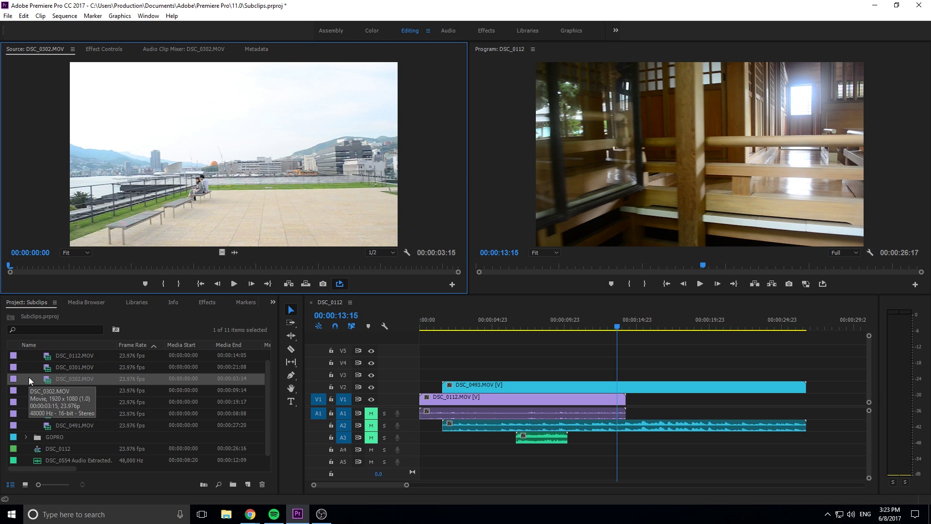
{"action": "left_click", "coordinate": [80, 377]}
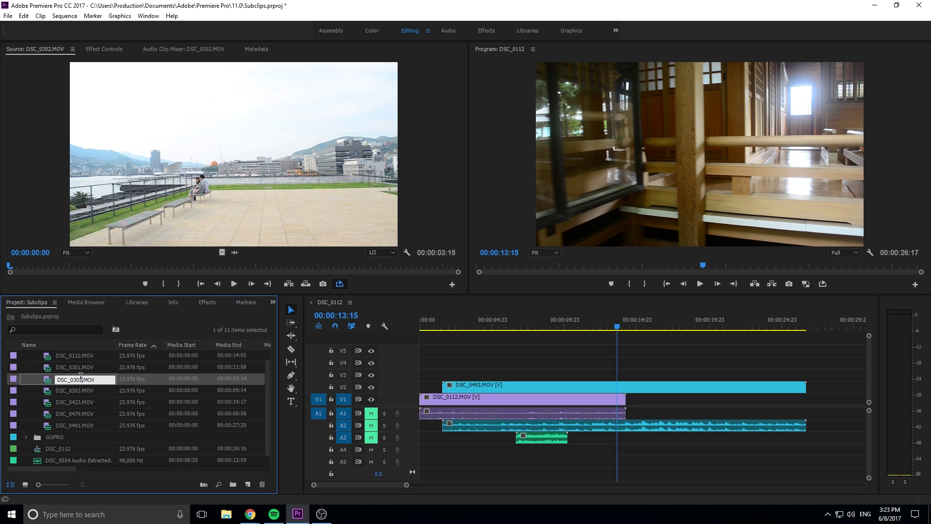
{"action": "left_click", "coordinate": [47, 382]}
{"action": "double_click", "coordinate": [48, 391]}
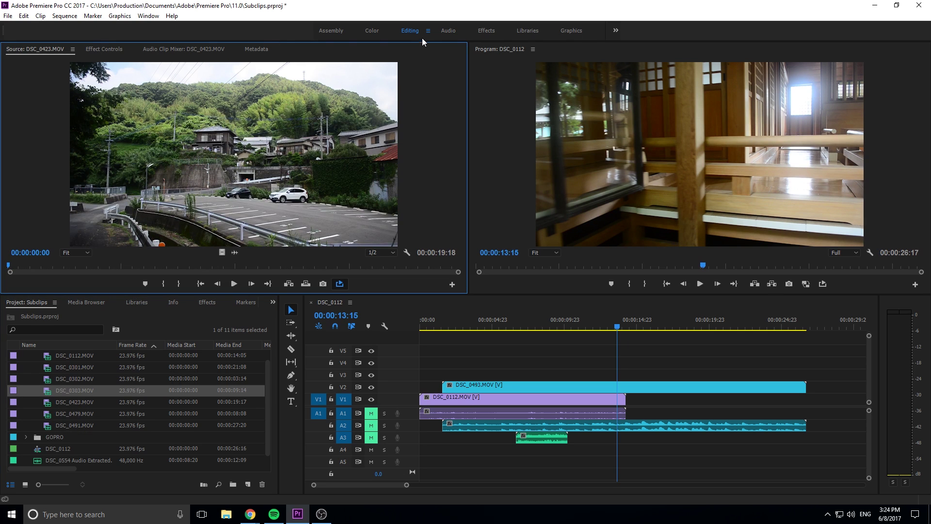
Open the Window > Workspaces options and close them without changes
{"action": "left_click", "coordinate": [148, 16]}
{"action": "mouse_move", "coordinate": [174, 27]}
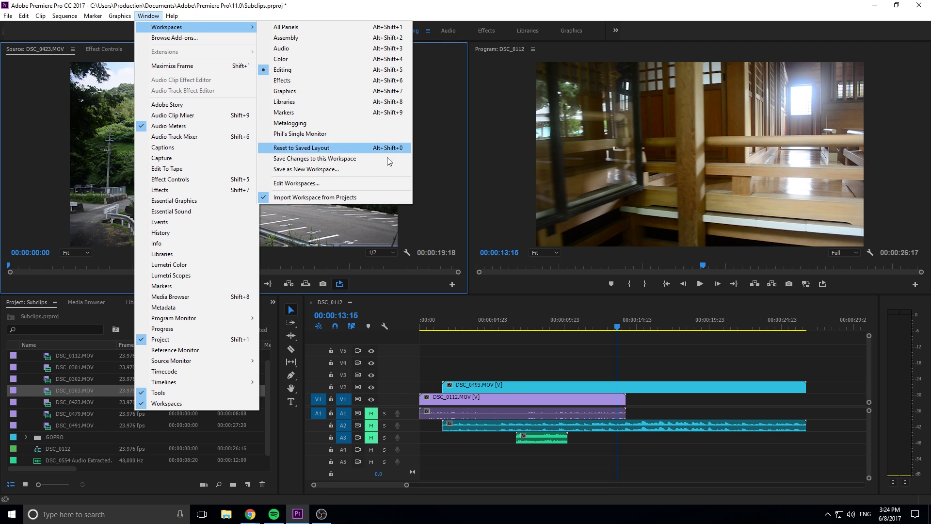
{"action": "left_click", "coordinate": [51, 389]}
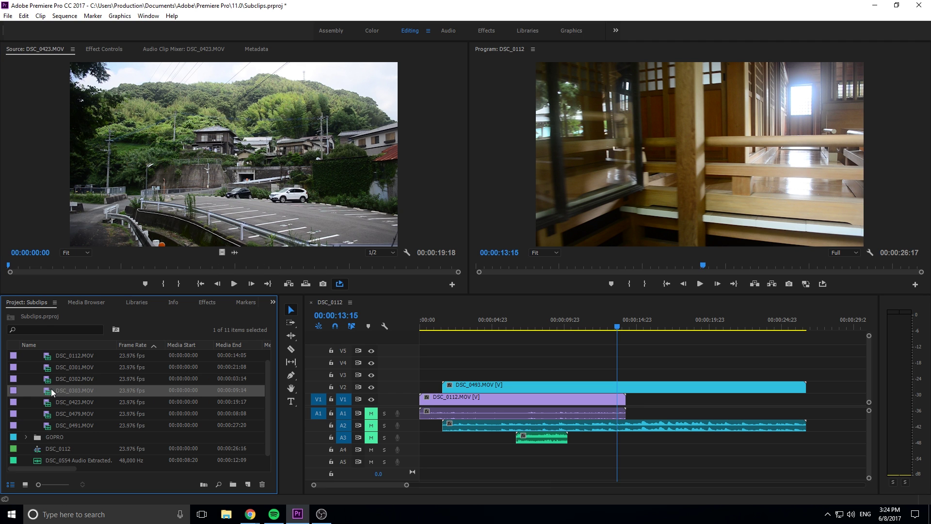
Set DSC_0491.MOV's In point at 00:00:01:01 and Out point at 00:00:04:12
{"action": "double_click", "coordinate": [48, 423]}
{"action": "left_click_drag", "start_coordinate": [115, 264], "coordinate": [34, 261]}
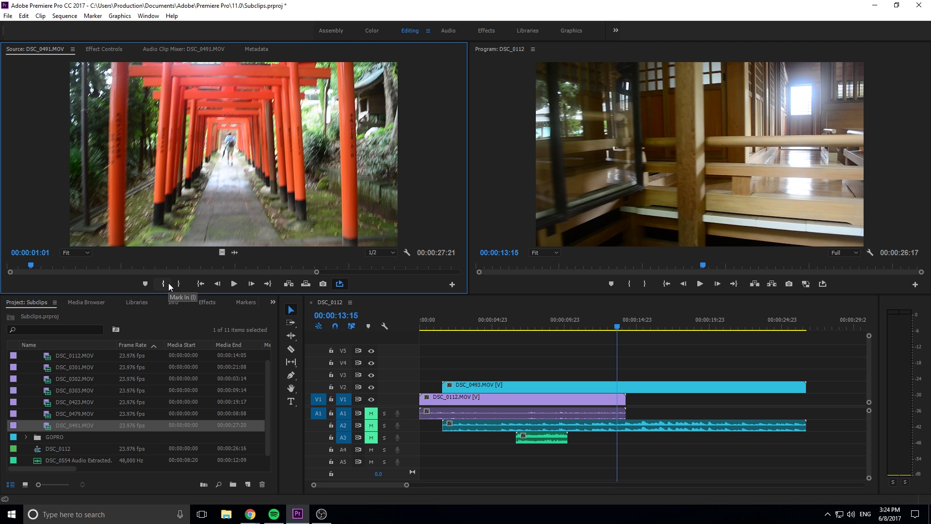
{"action": "left_click", "coordinate": [169, 284]}
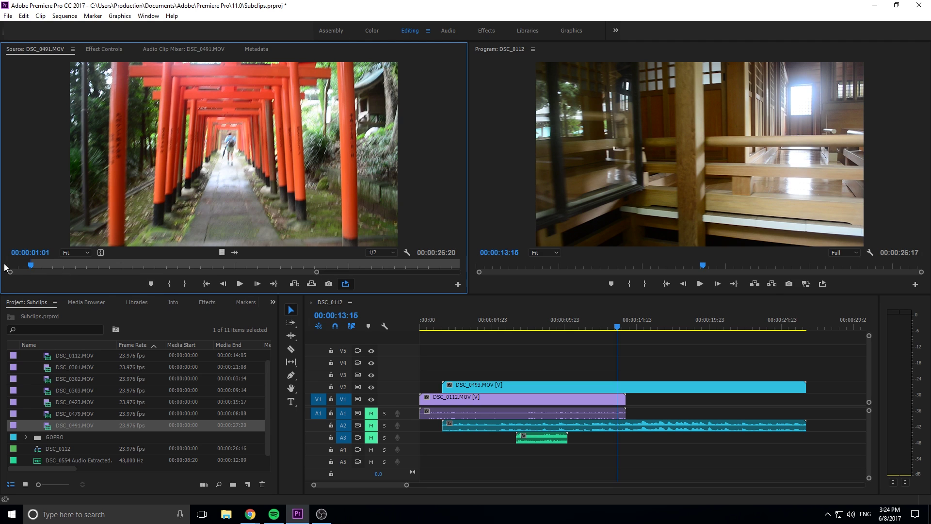
{"action": "left_click_drag", "start_coordinate": [33, 265], "coordinate": [76, 265]}
{"action": "key", "text": "space"}
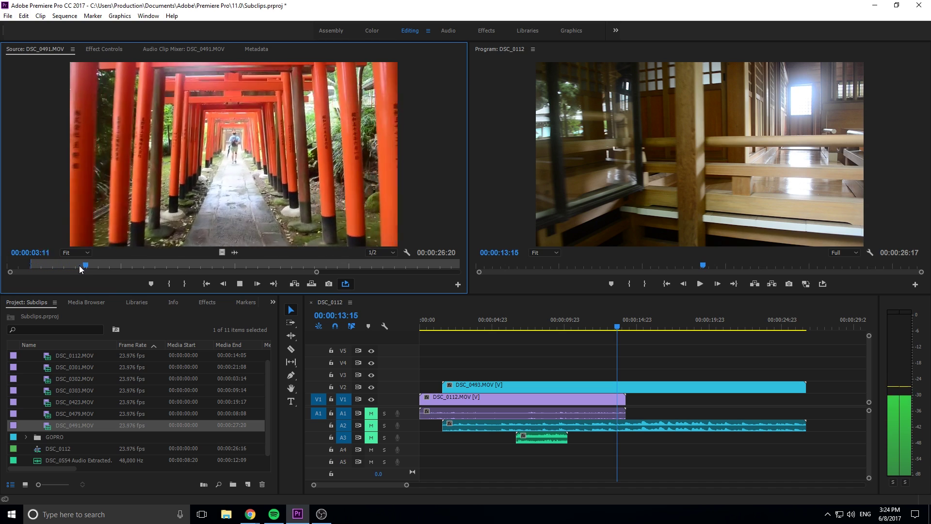
{"action": "key", "text": "space"}
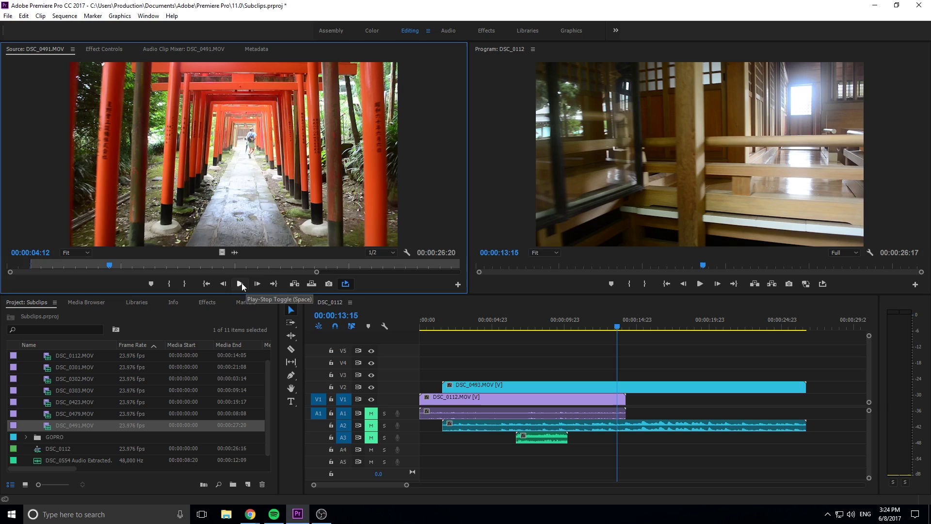
{"action": "left_click", "coordinate": [185, 285]}
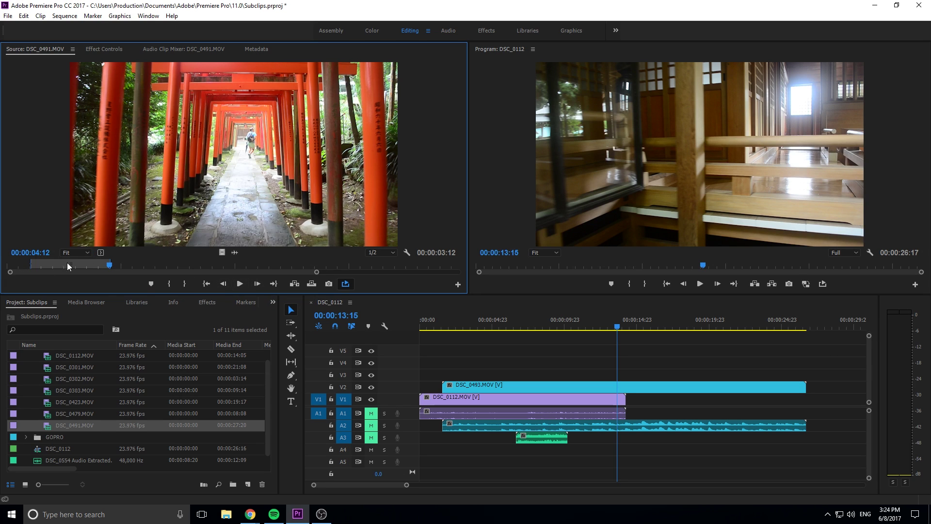
Collapse the DSLR Footage bin and create a new bin named 'Clipped Archways'
{"action": "scroll", "coordinate": [62, 364], "scroll_direction": "up", "scroll_amount": 1}
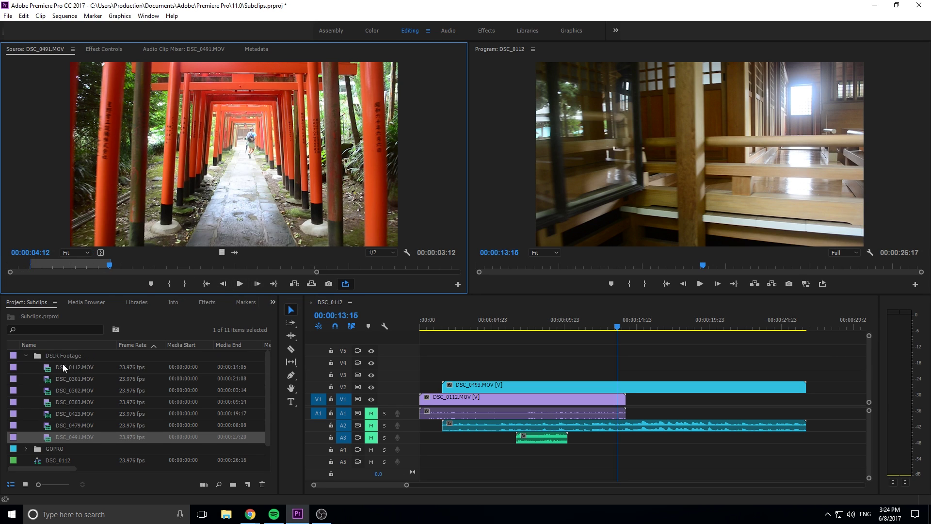
{"action": "left_click", "coordinate": [27, 352]}
{"action": "left_click", "coordinate": [26, 355]}
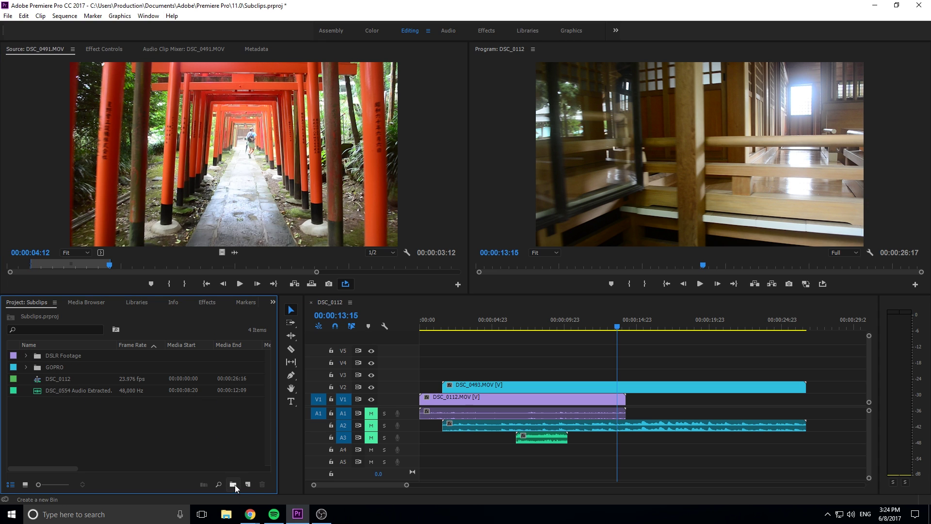
{"action": "left_click", "coordinate": [233, 484]}
{"action": "type", "text": "Cli"}
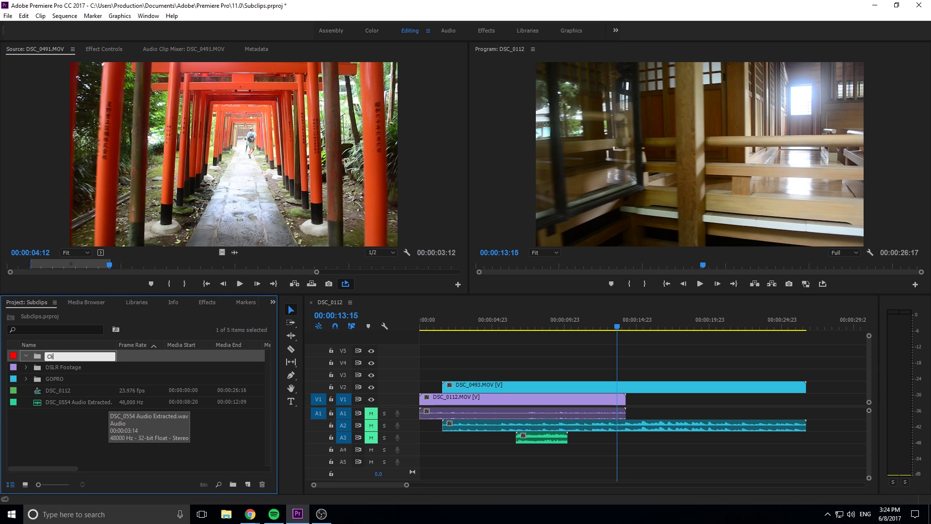
{"action": "type", "text": "pped Archways"}
{"action": "left_click", "coordinate": [61, 458]}
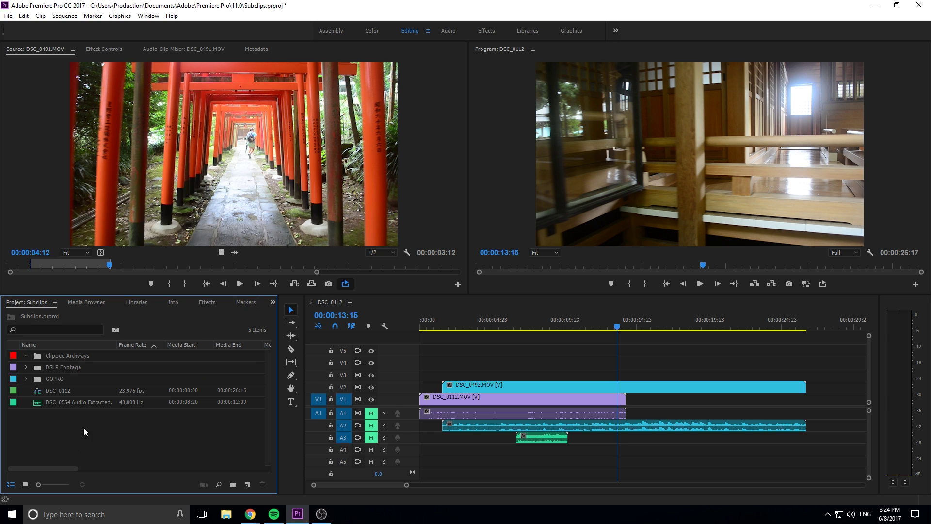
Add the marked DSC_0491.MOV range to Clipped Archways as a subclip named 'Start of Archways'
{"action": "left_click", "coordinate": [66, 360]}
{"action": "left_click", "coordinate": [227, 107]}
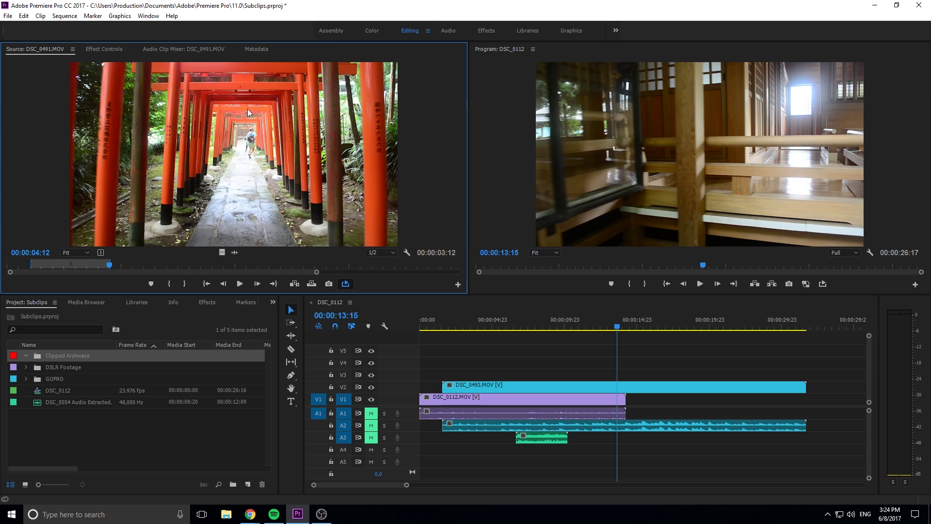
{"action": "left_click", "coordinate": [74, 356]}
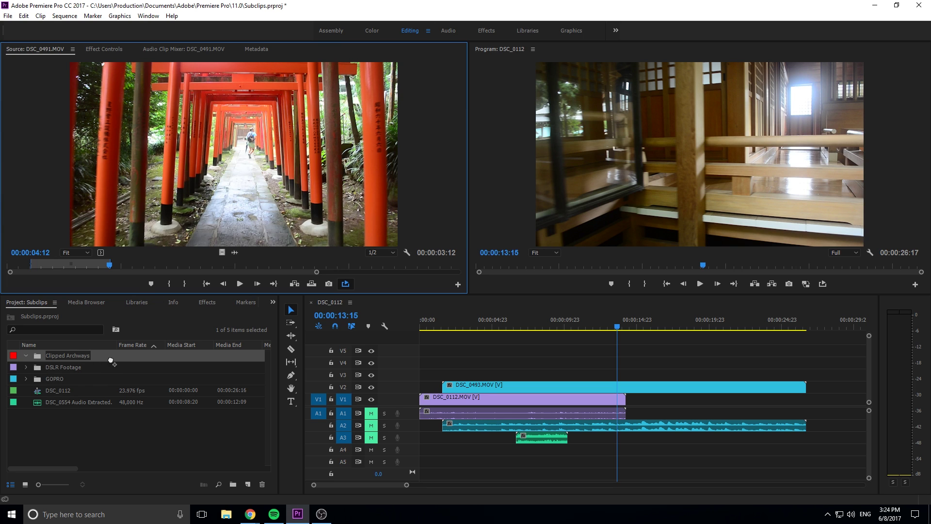
{"action": "left_click_drag", "start_coordinate": [110, 360], "coordinate": [73, 358]}
{"action": "left_click", "coordinate": [73, 367]}
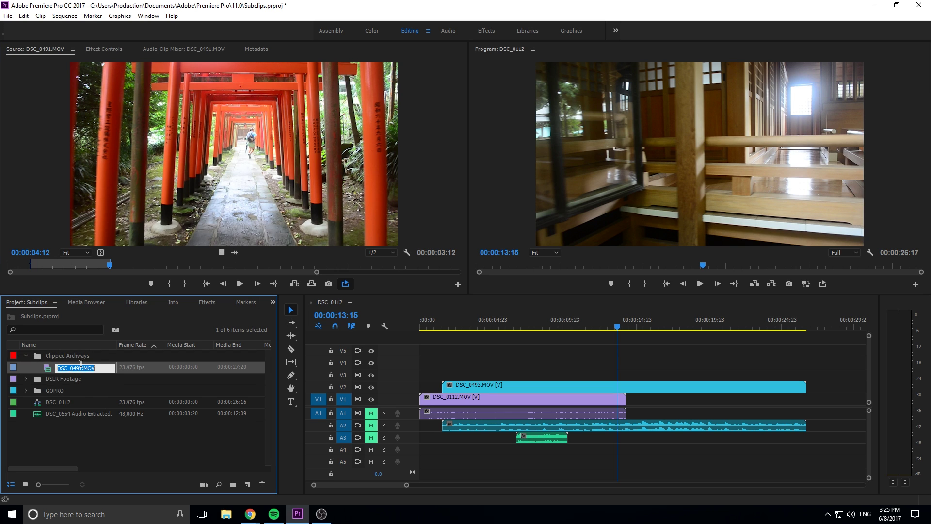
{"action": "type", "text": "Start of Archwys"}
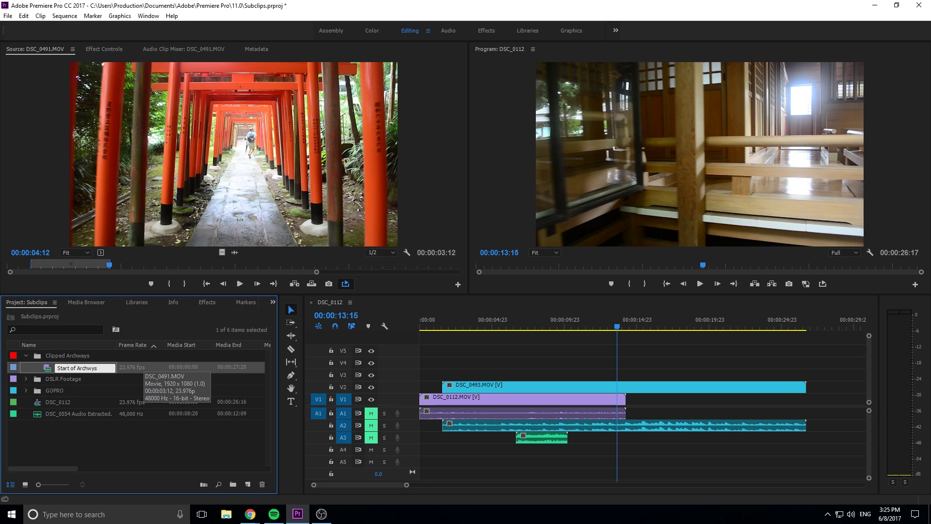
{"action": "key", "text": "BackSpace"}
{"action": "key", "text": "BackSpace"}
{"action": "type", "text": "ays"}
{"action": "key", "text": "Return"}
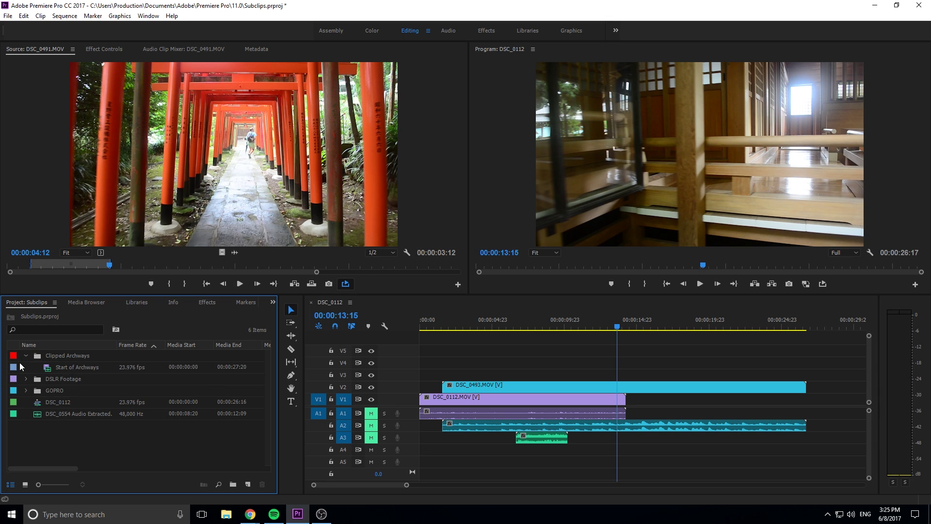
Drop Start of Archways onto V4/A4 at about 00:00:21:22 and scrub across it
{"action": "left_click_drag", "start_coordinate": [45, 370], "coordinate": [738, 363]}
{"action": "mouse_move", "coordinate": [738, 329]}
{"action": "left_mouse_down"}
{"action": "mouse_move", "coordinate": [792, 330]}
{"action": "mouse_move", "coordinate": [730, 331]}
{"action": "mouse_move", "coordinate": [751, 331]}
{"action": "left_mouse_up"}
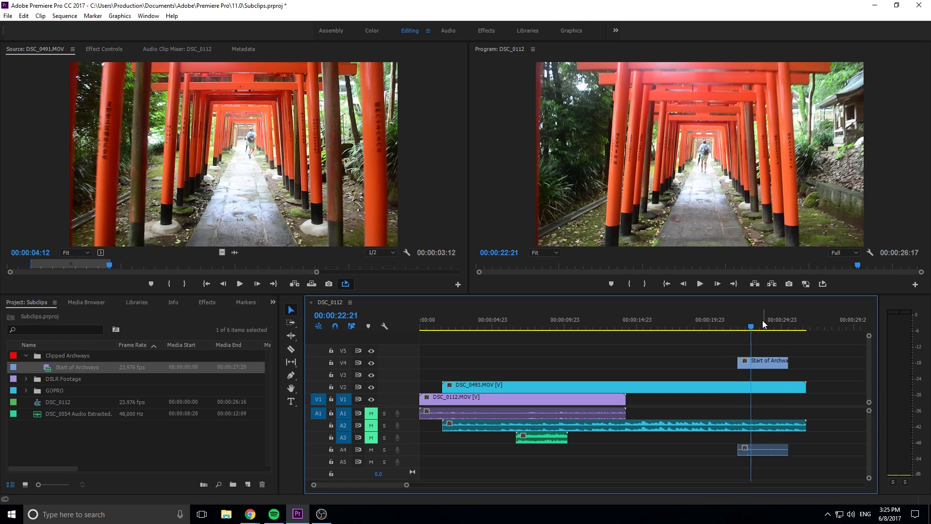
Mark a new DSC_0491.MOV range from In 00:00:07:13 to Out 00:00:09:20
{"action": "left_click_drag", "start_coordinate": [764, 328], "coordinate": [759, 329]}
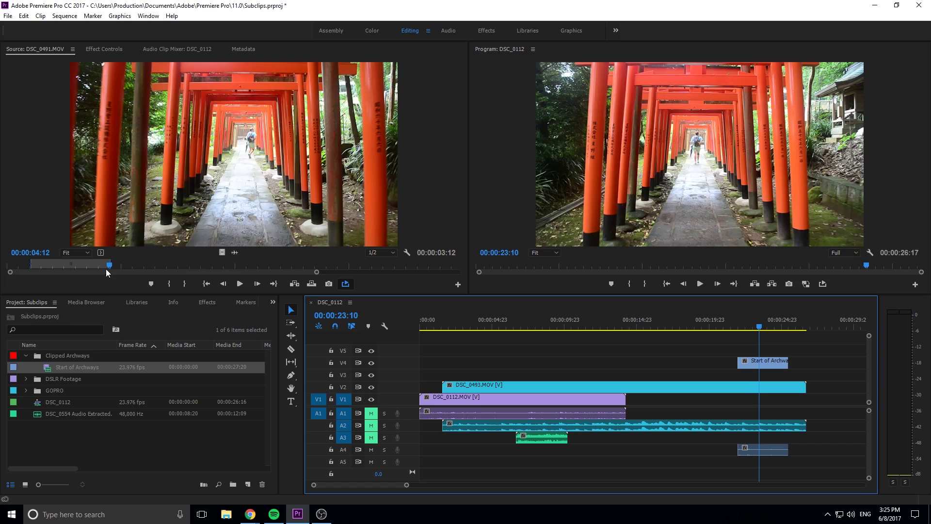
{"action": "left_click_drag", "start_coordinate": [133, 265], "coordinate": [180, 266]}
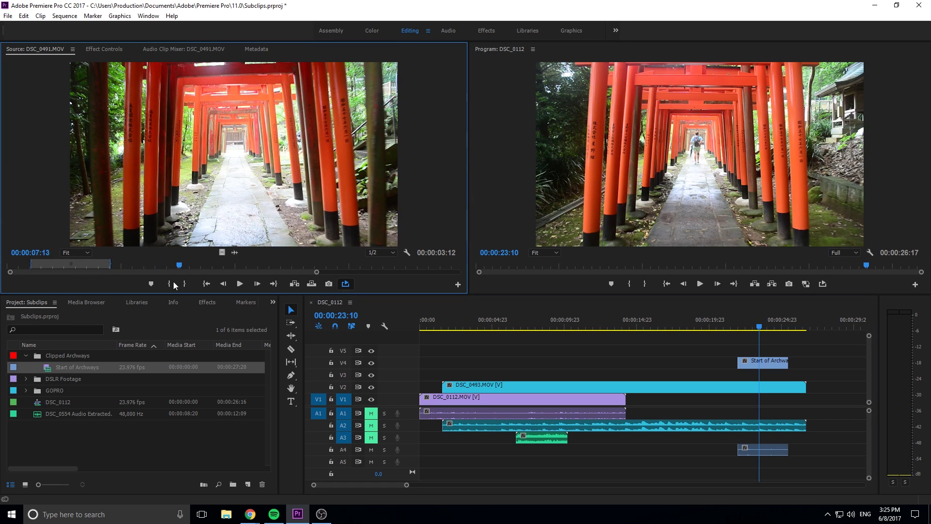
{"action": "left_click", "coordinate": [168, 283]}
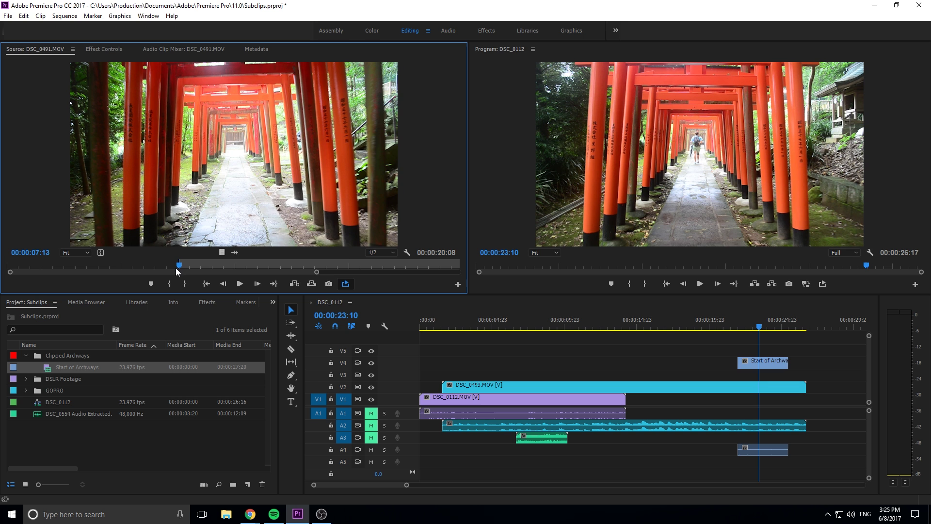
{"action": "left_click_drag", "start_coordinate": [177, 265], "coordinate": [223, 272]}
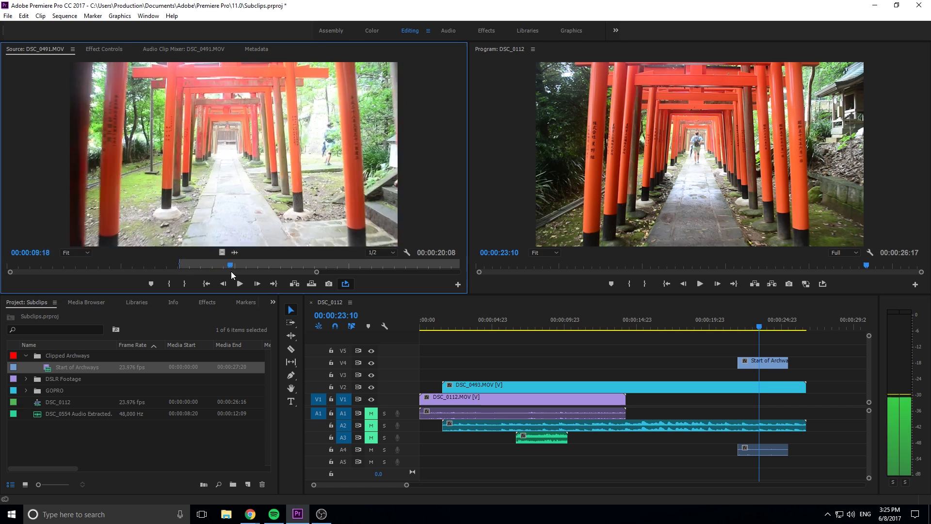
{"action": "left_click", "coordinate": [187, 283]}
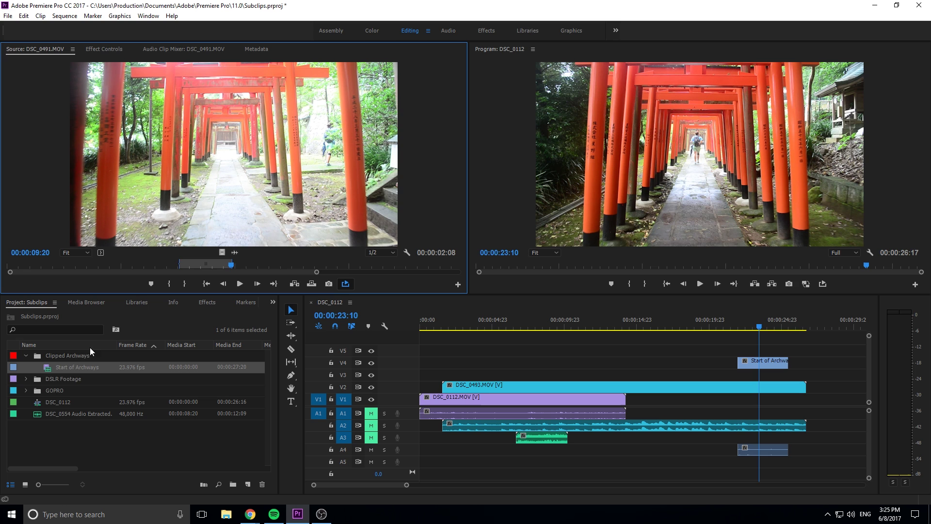
Drag the marked range into Clipped Archways as a subclip named 'Second Clip'
{"action": "left_click_drag", "start_coordinate": [232, 155], "coordinate": [64, 367]}
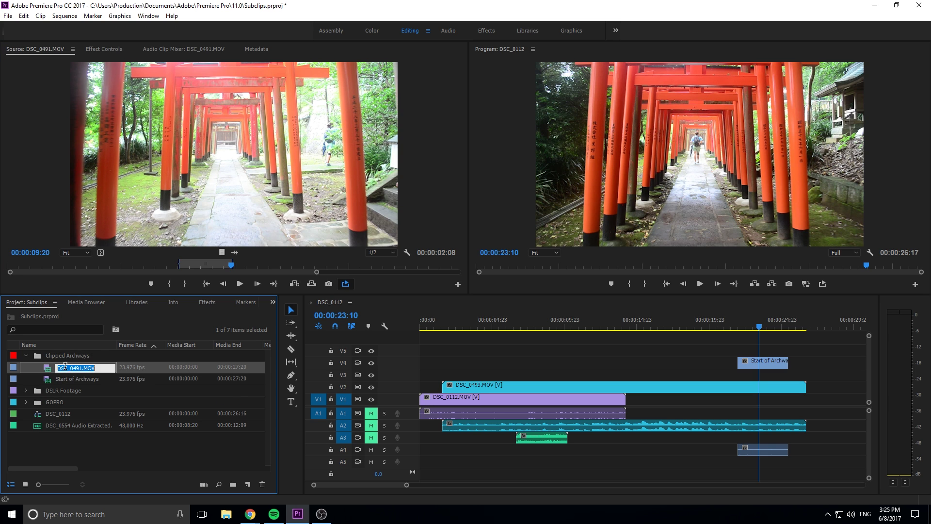
{"action": "type", "text": "Second Clip"}
{"action": "left_click", "coordinate": [84, 380]}
Expand the DSLR Footage bin and scroll through its clips
{"action": "left_click", "coordinate": [30, 391]}
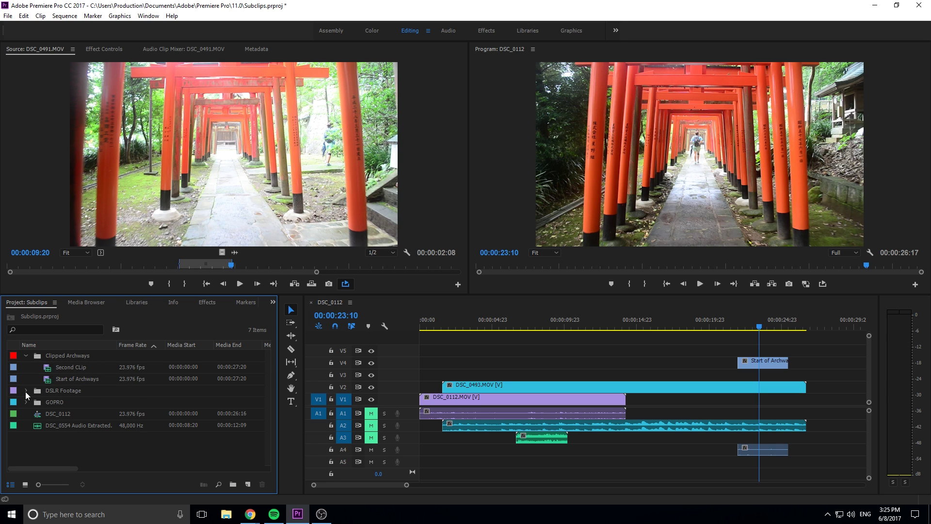
{"action": "left_click", "coordinate": [26, 391]}
{"action": "scroll", "coordinate": [82, 438], "scroll_direction": "down", "scroll_amount": 1}
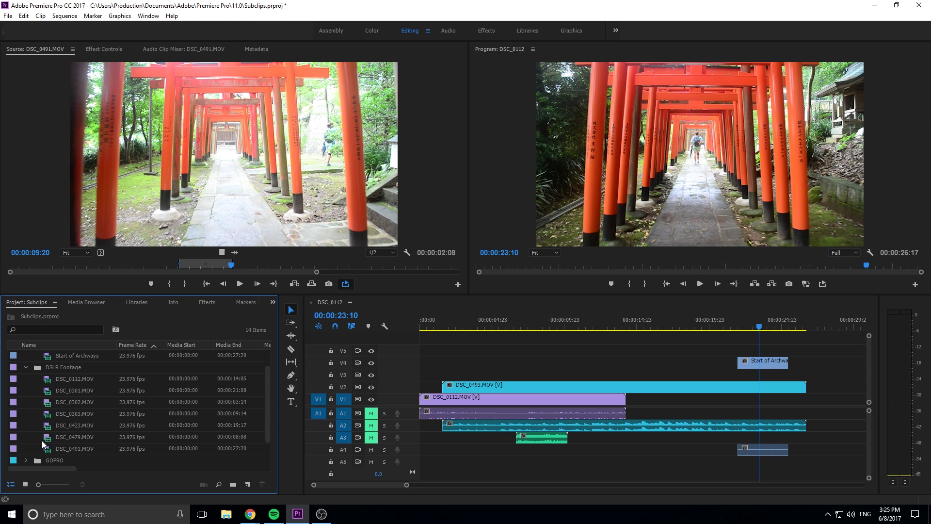
{"action": "scroll", "coordinate": [42, 440], "scroll_direction": "up", "scroll_amount": 1}
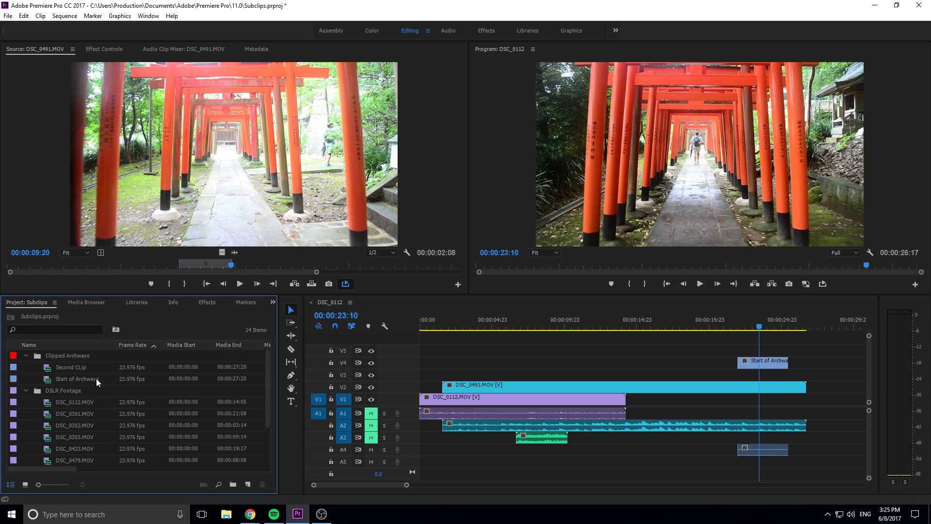
Place Second CLip on V4 after Start of Archways and drop the DSC_0491 source range onto V5
{"action": "left_click", "coordinate": [48, 367]}
{"action": "left_click_drag", "start_coordinate": [48, 369], "coordinate": [806, 366]}
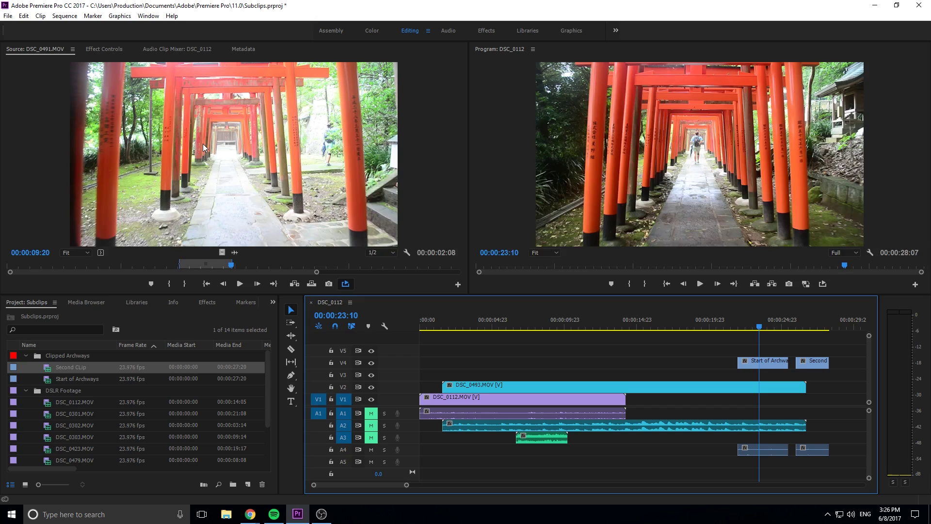
{"action": "left_click_drag", "start_coordinate": [202, 144], "coordinate": [608, 350]}
Shift the DSC_0491 source range later and add it to V4 before Start of Archways
{"action": "left_click", "coordinate": [209, 265]}
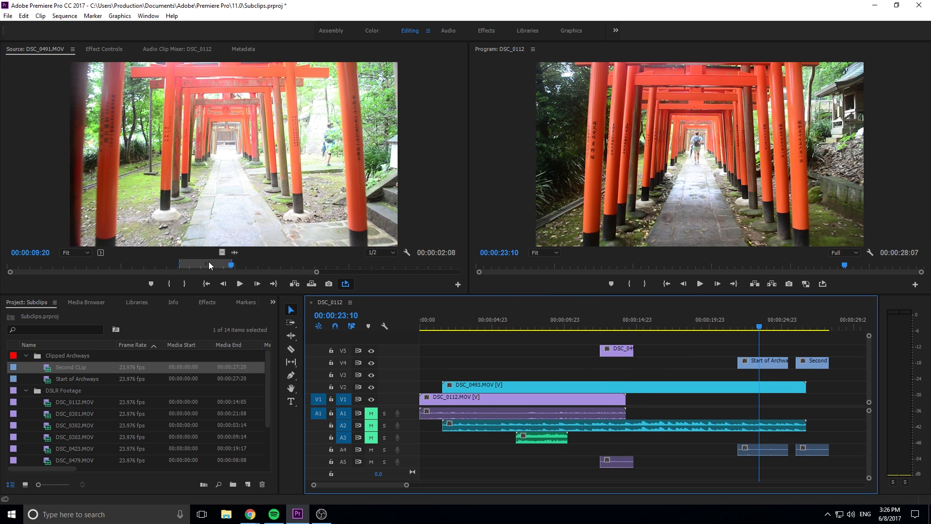
{"action": "key", "text": "space"}
{"action": "key", "text": "space"}
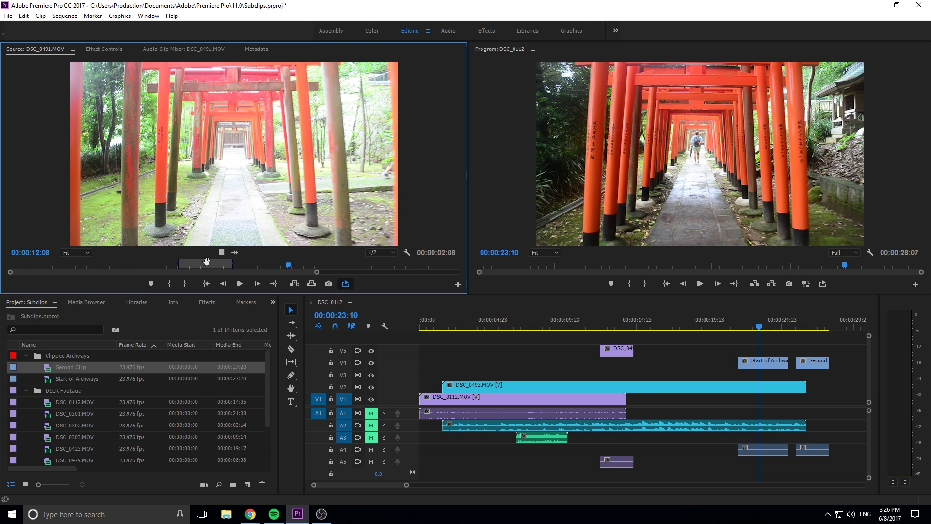
{"action": "left_click_drag", "start_coordinate": [211, 267], "coordinate": [267, 267]}
{"action": "left_click_drag", "start_coordinate": [266, 214], "coordinate": [659, 367]}
{"action": "left_click_drag", "start_coordinate": [640, 321], "coordinate": [672, 319]}
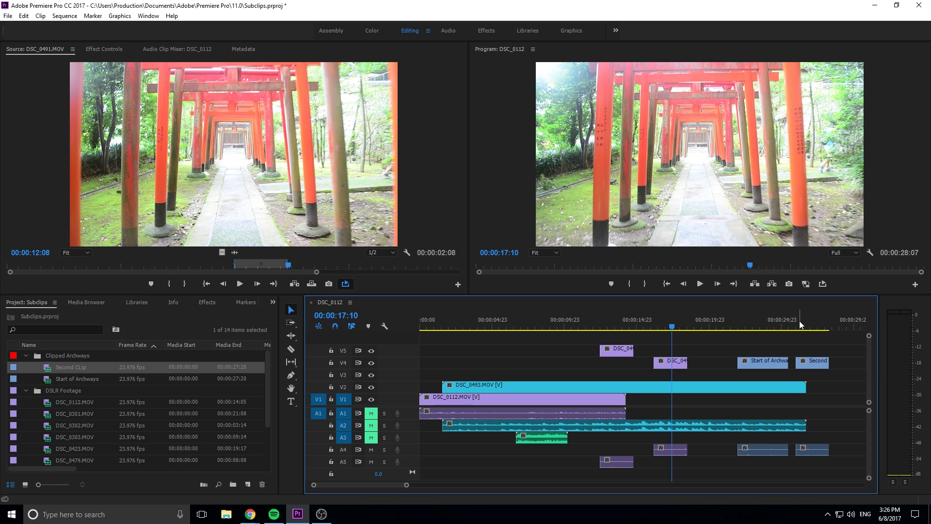
Trim the end of Start of Archways on V4, undoing an extension so Second CLip stays short
{"action": "left_click_drag", "start_coordinate": [791, 364], "coordinate": [777, 365]}
{"action": "left_click_drag", "start_coordinate": [796, 321], "coordinate": [800, 321]}
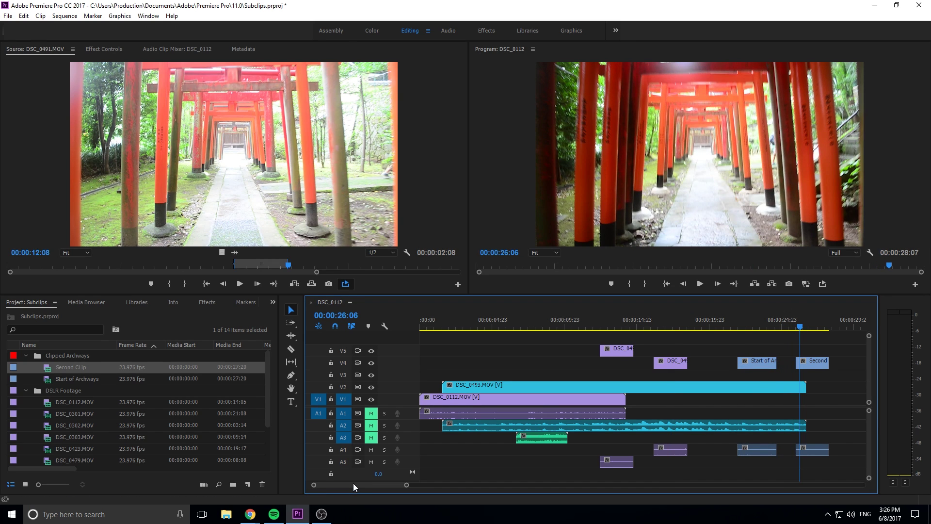
{"action": "scroll", "coordinate": [354, 483], "scroll_direction": "down", "scroll_amount": 5}
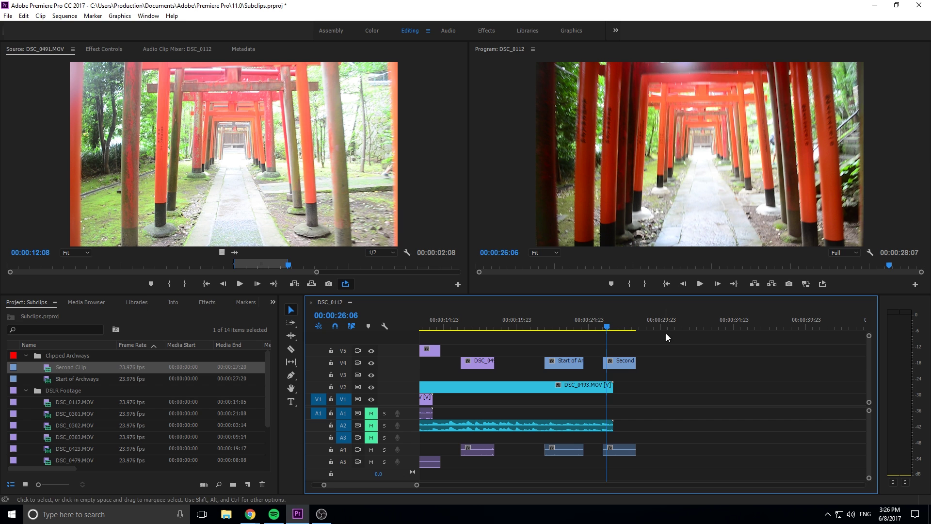
{"action": "left_click", "coordinate": [633, 329]}
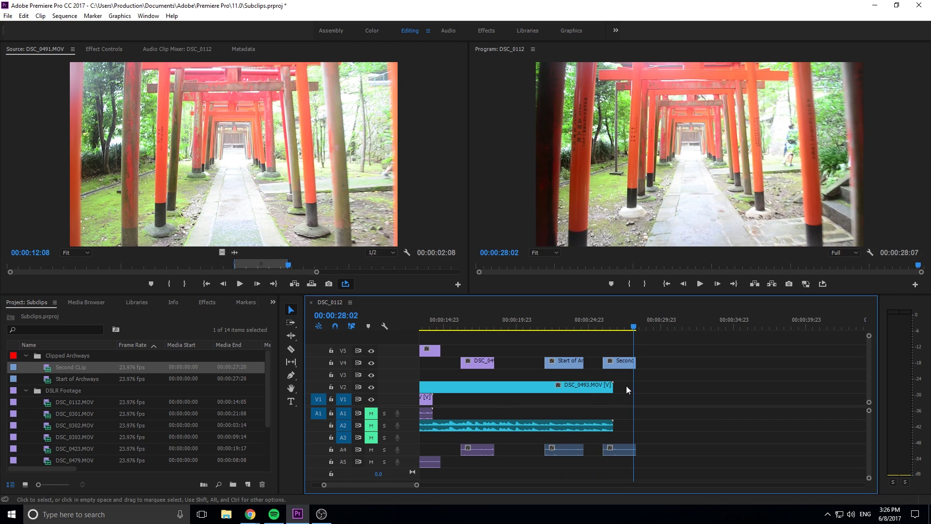
{"action": "left_click_drag", "start_coordinate": [636, 363], "coordinate": [824, 363]}
{"action": "left_click_drag", "start_coordinate": [679, 323], "coordinate": [734, 313]}
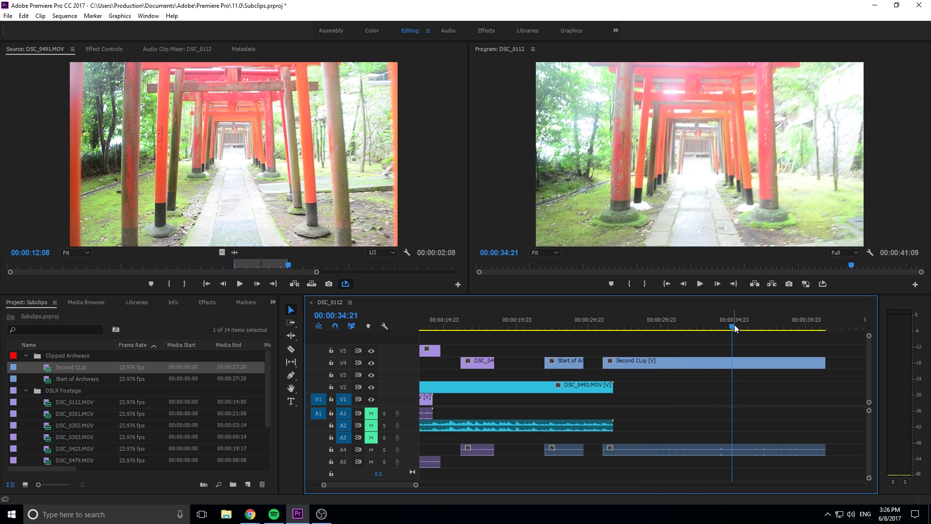
{"action": "key", "text": "ctrl+z"}
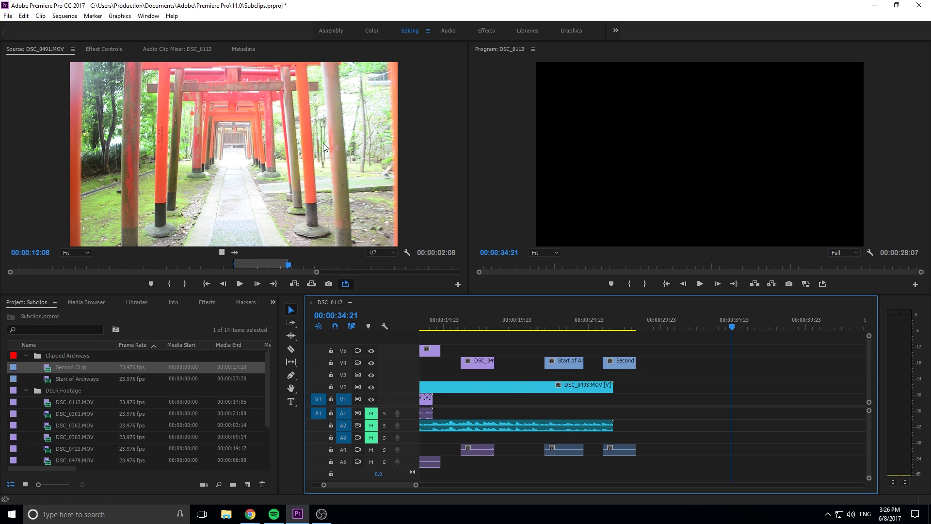
{"action": "left_click", "coordinate": [454, 135]}
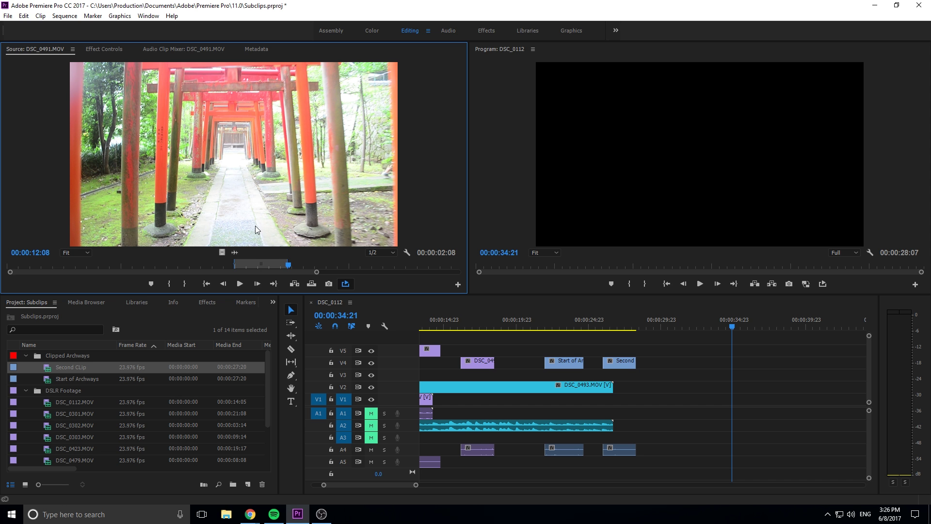
{"action": "key", "text": "space"}
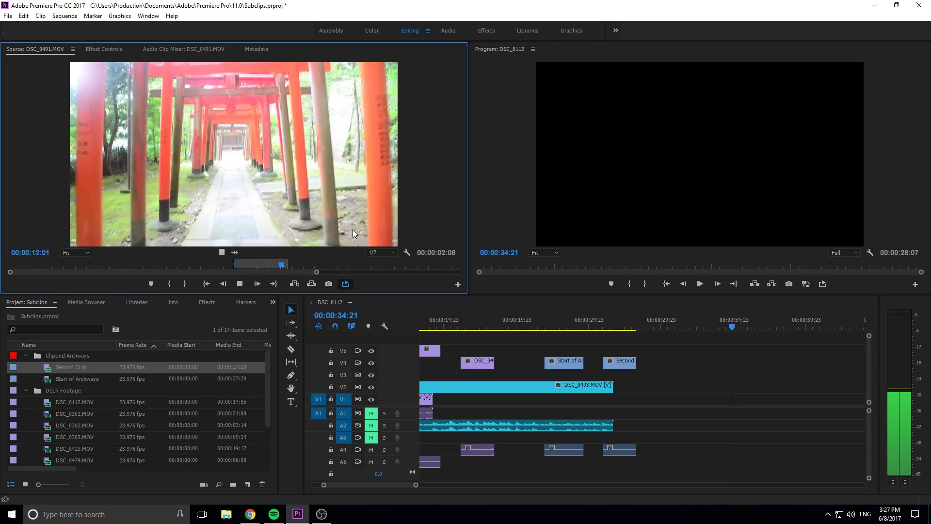
{"action": "key", "text": "space"}
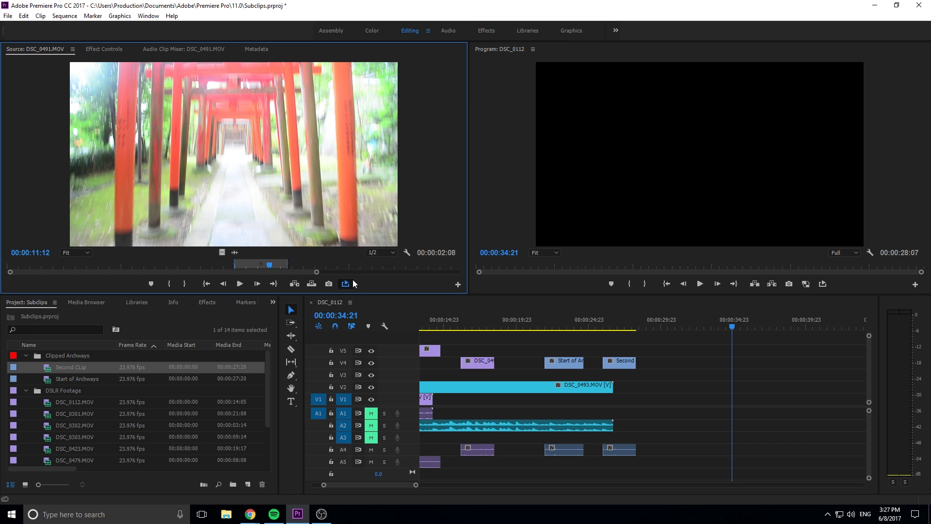
{"action": "left_click", "coordinate": [234, 264]}
{"action": "key", "text": "space"}
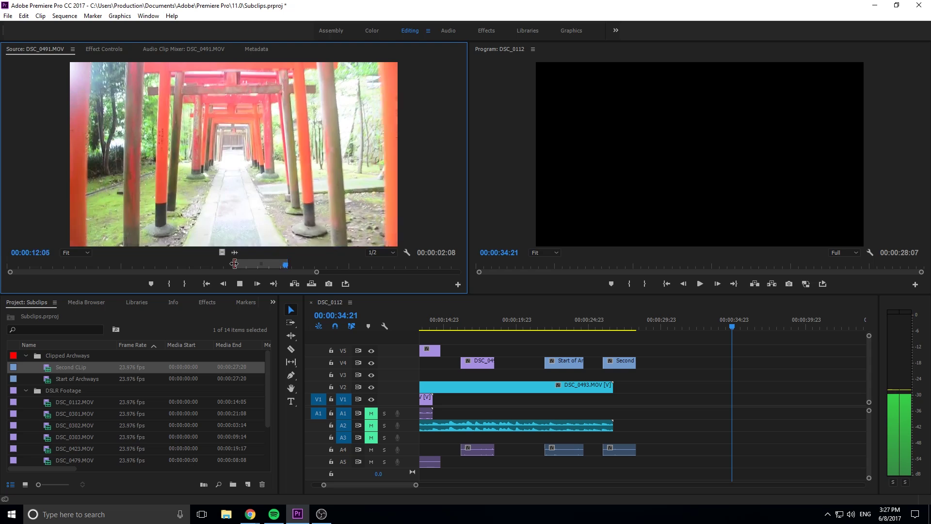
{"action": "key", "text": "space"}
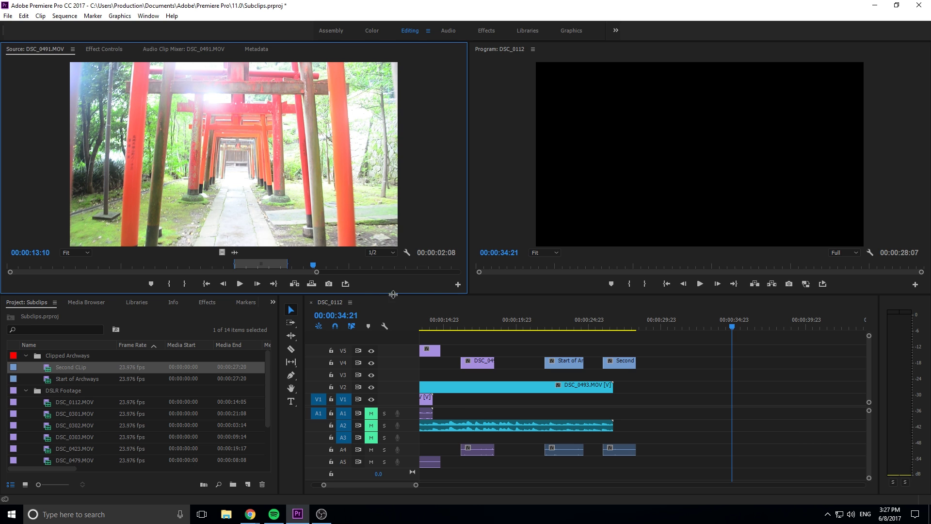
Replace the Source monitor's Export Frame button with a Loop button via the Button Editor
{"action": "left_click", "coordinate": [457, 287]}
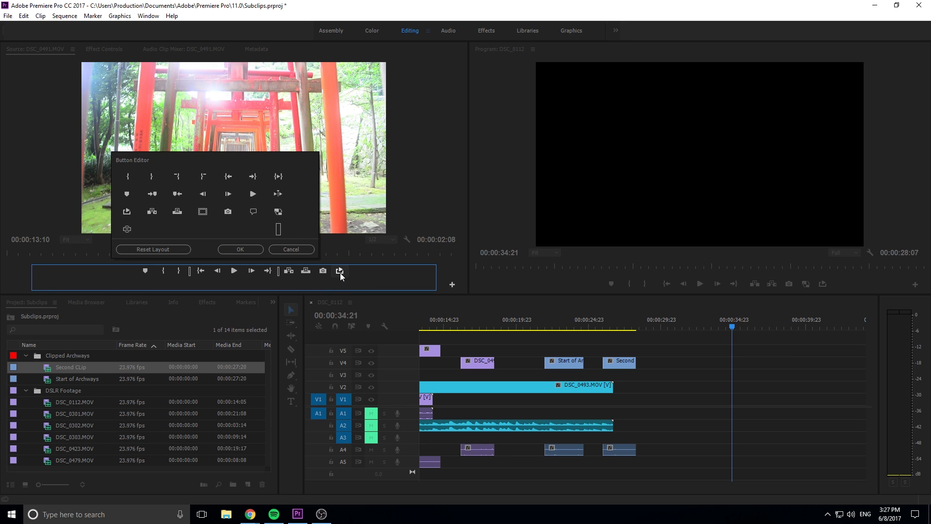
{"action": "left_click_drag", "start_coordinate": [340, 271], "coordinate": [332, 278]}
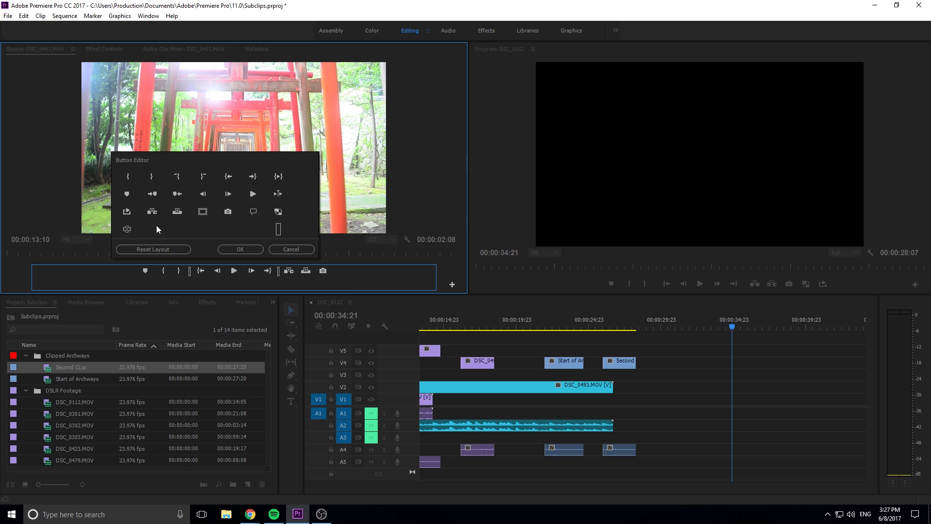
{"action": "left_click_drag", "start_coordinate": [132, 214], "coordinate": [339, 273]}
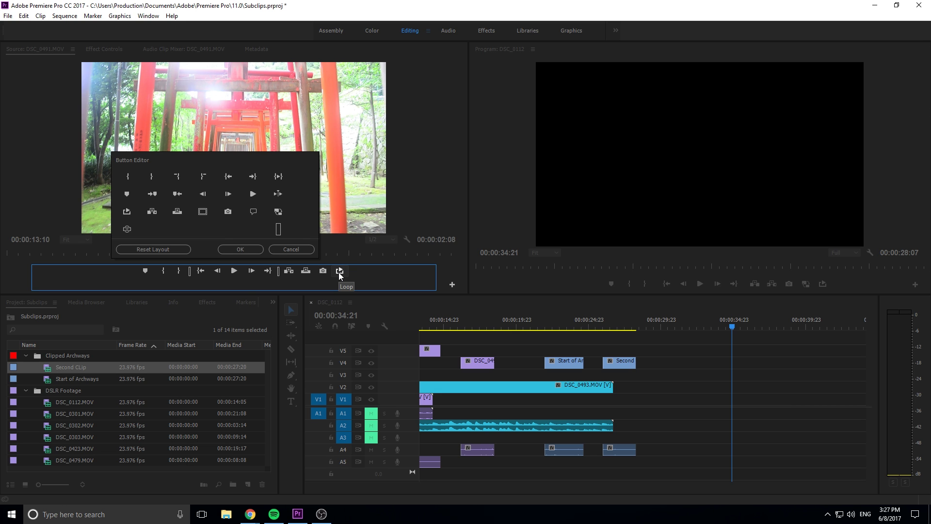
{"action": "left_click", "coordinate": [244, 248]}
Enable Loop in the Source monitor and preview the 00:00:02:08 range of DSC_0491.MOV repeating
{"action": "left_click", "coordinate": [342, 283]}
{"action": "key", "text": "space"}
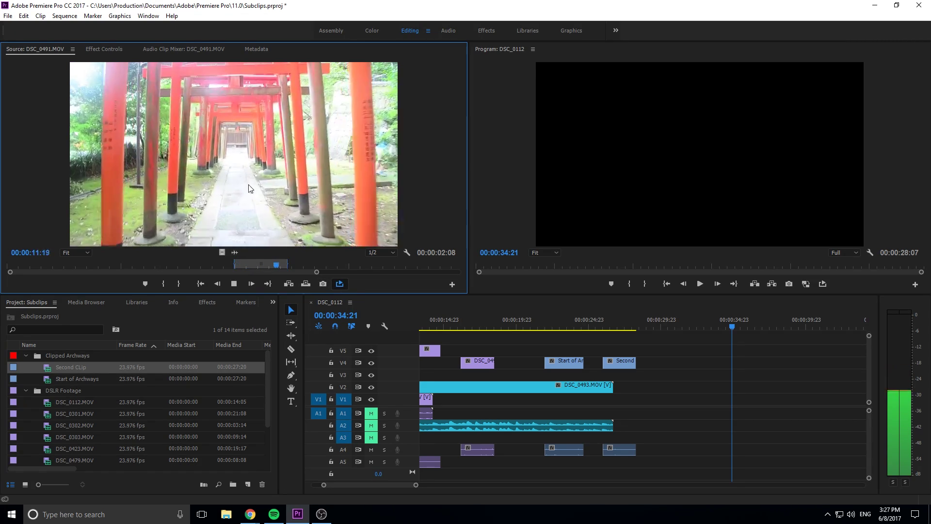
{"action": "key", "text": "space"}
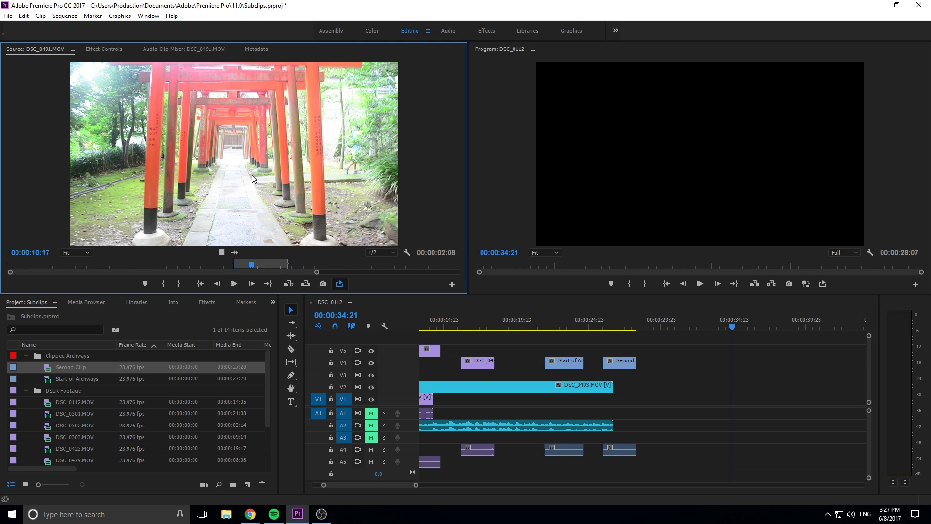